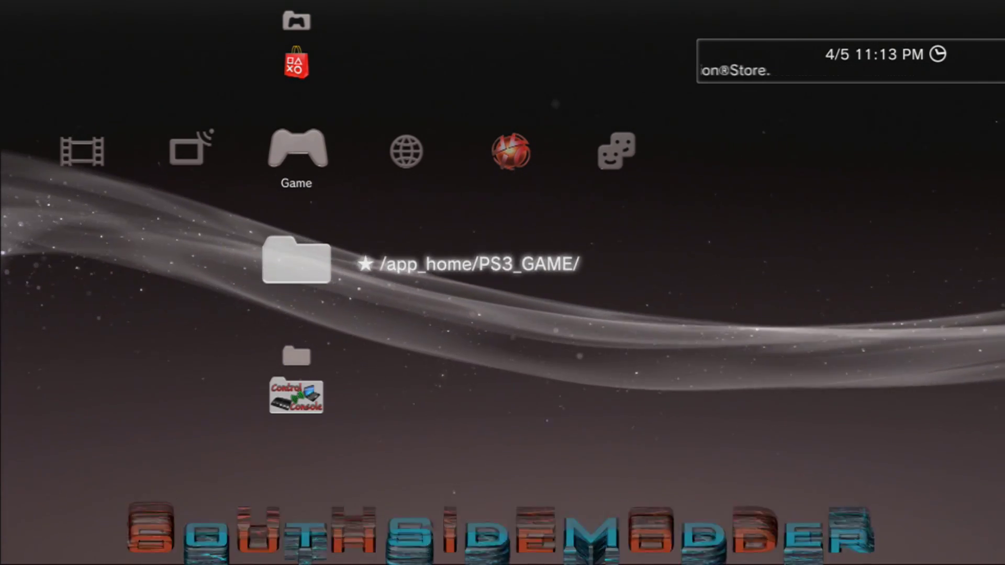
Open the PlayStation®3 homebrew folder and highlight the Rebug Toolbox entry.
key("Down")
key("Down")
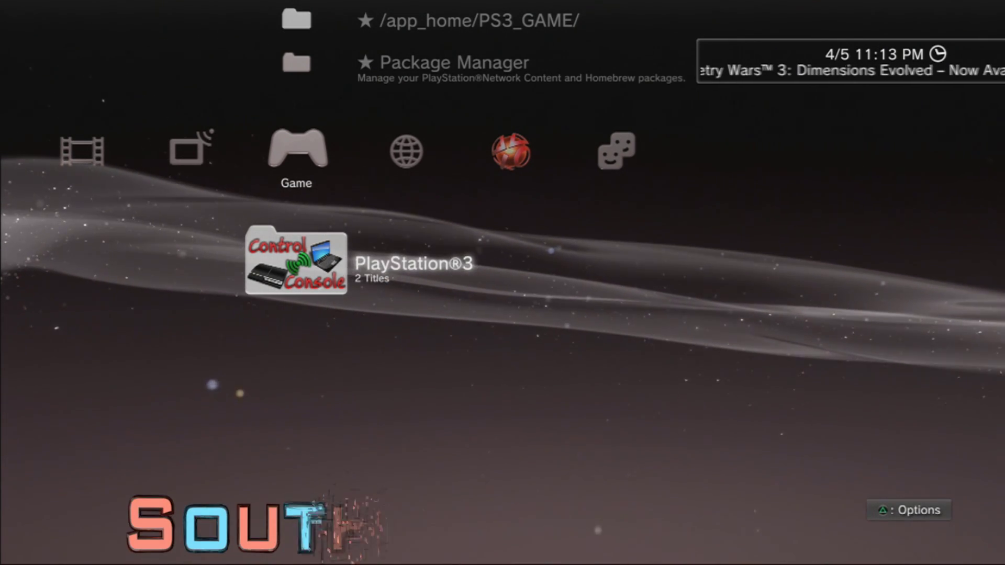
key("Return")
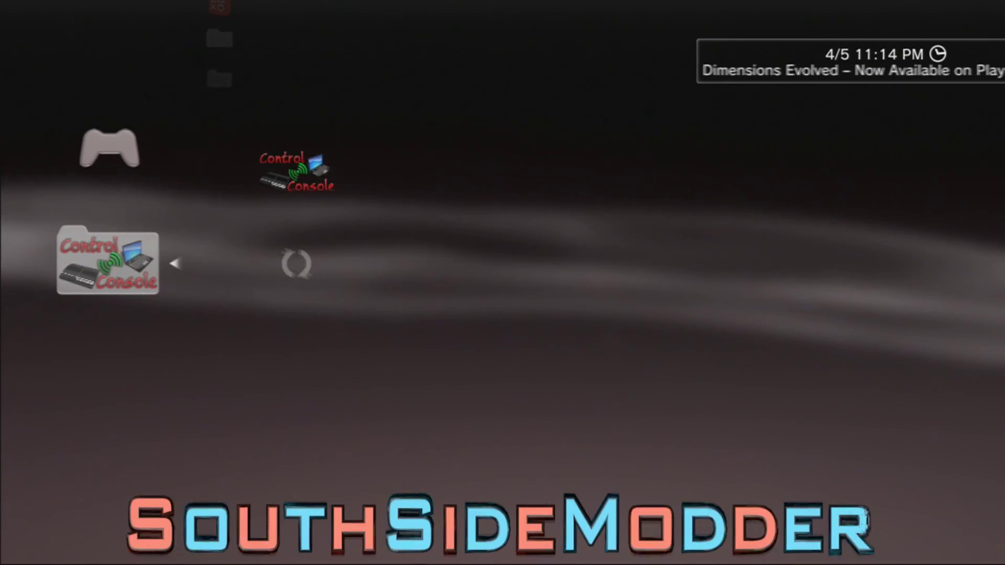
key("Up")
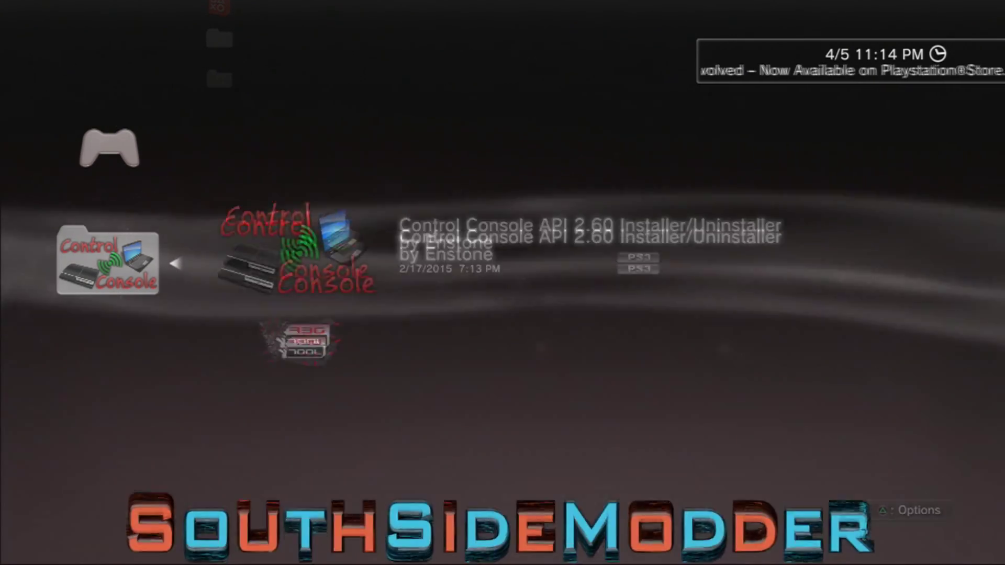
key("Down")
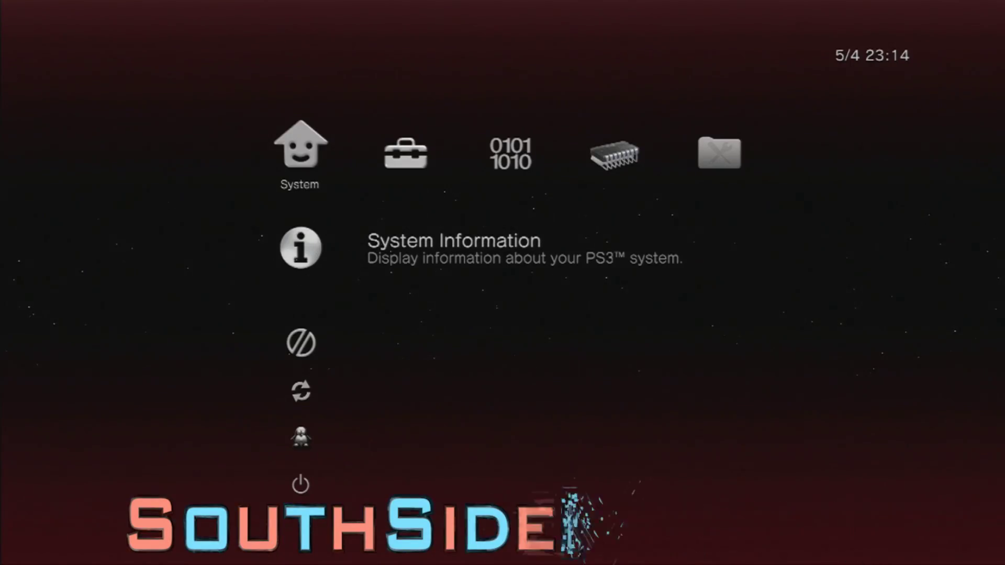
key("Return")
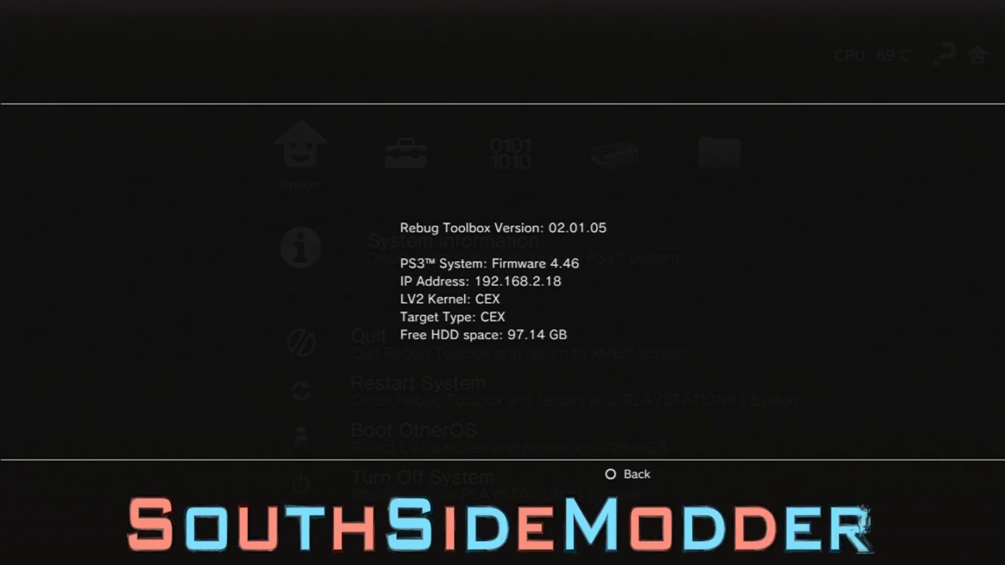
key("Escape")
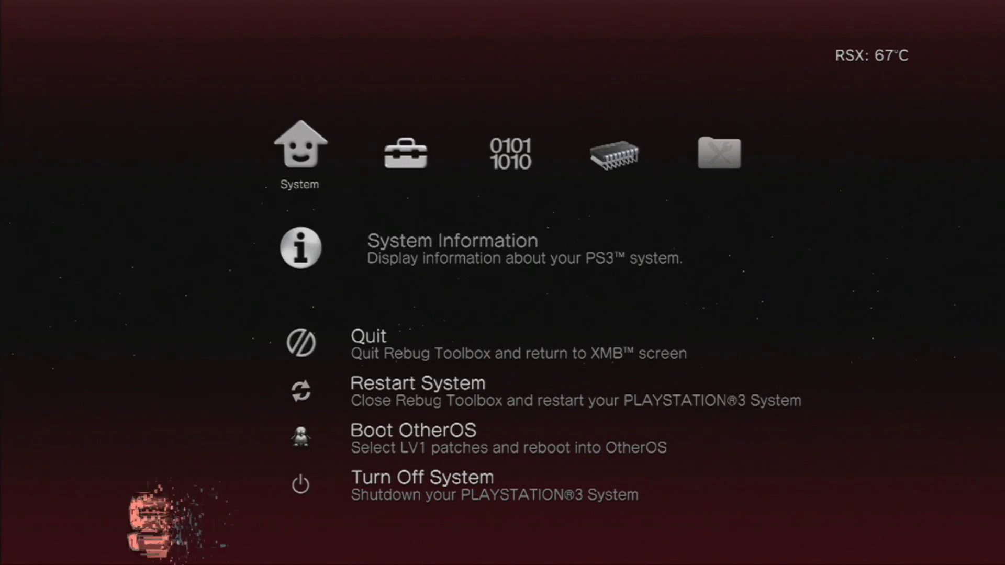
key("Right")
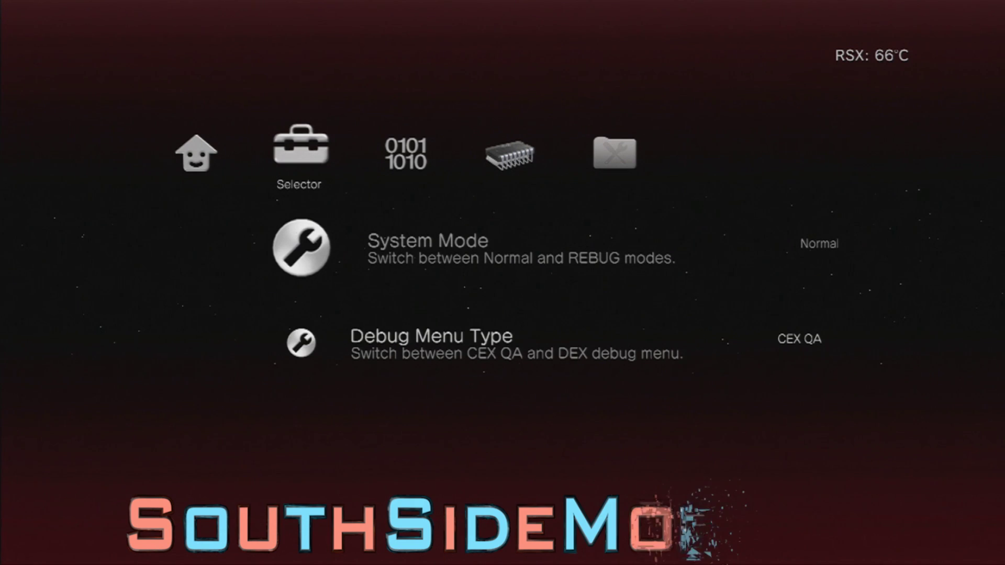
key("Return")
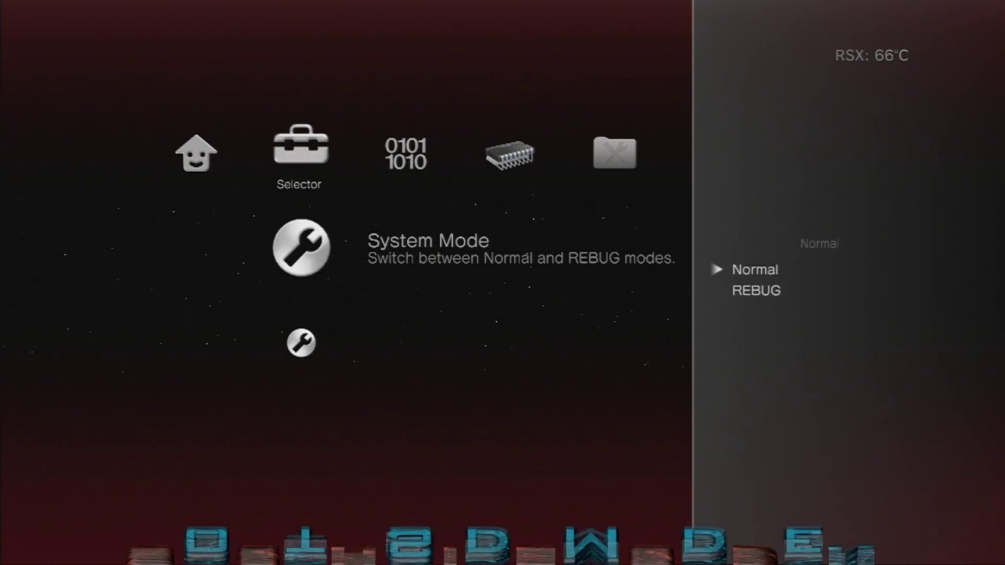
key("Down")
key("Up")
key("Return")
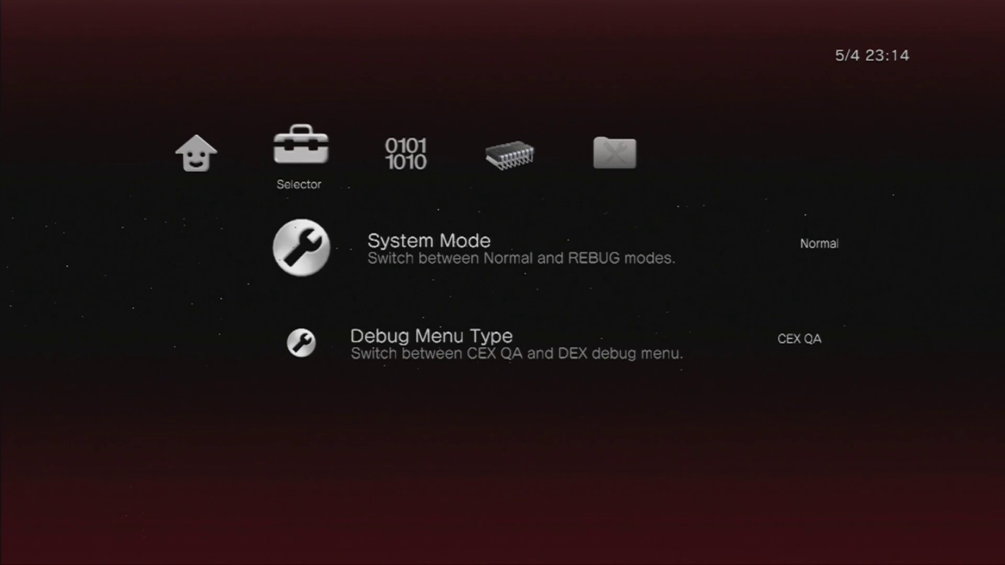
key("Escape")
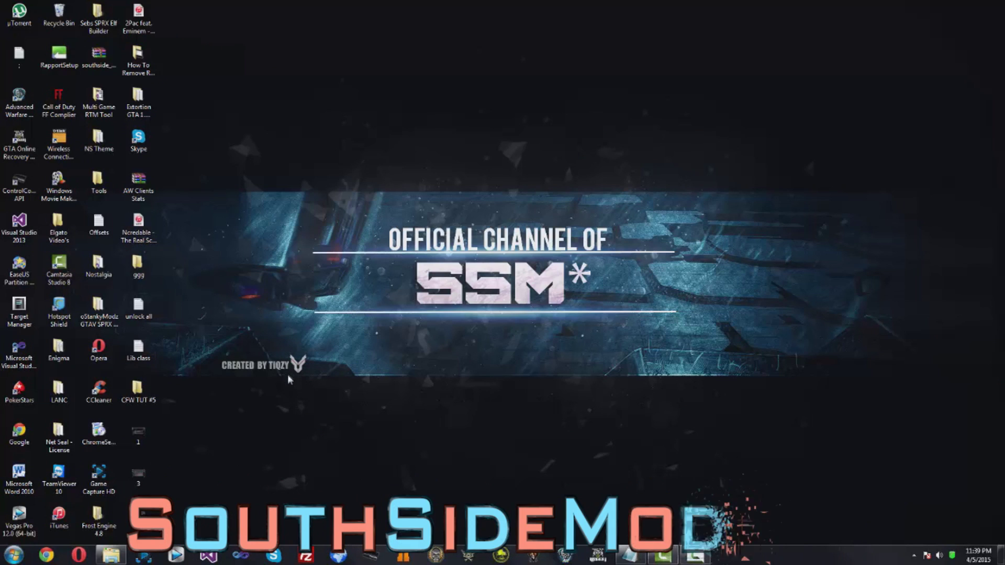
Open the CFW TUT #5 folder and place its window beside the LEXAR (E:) drive window.
left_click(138, 391)
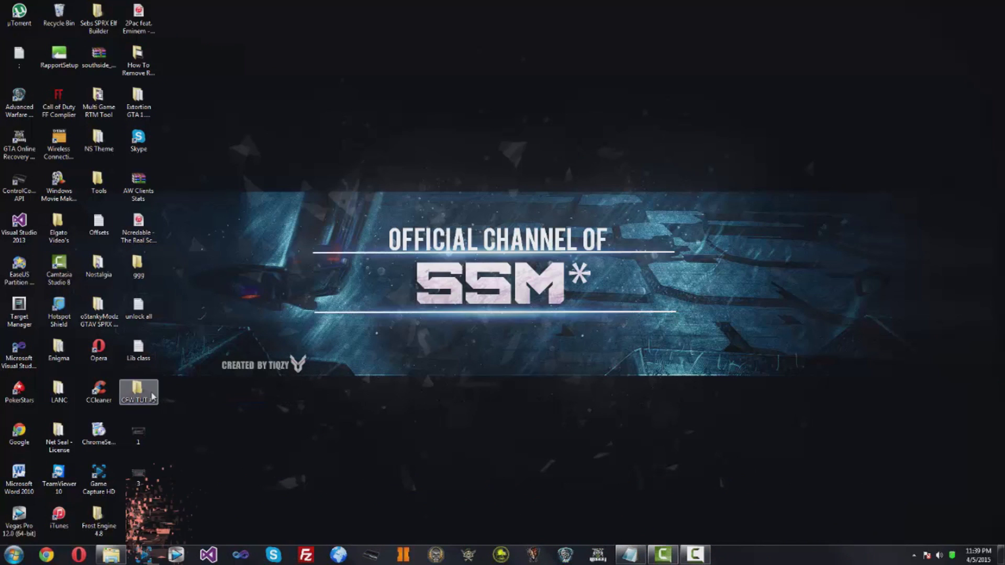
left_click(268, 473)
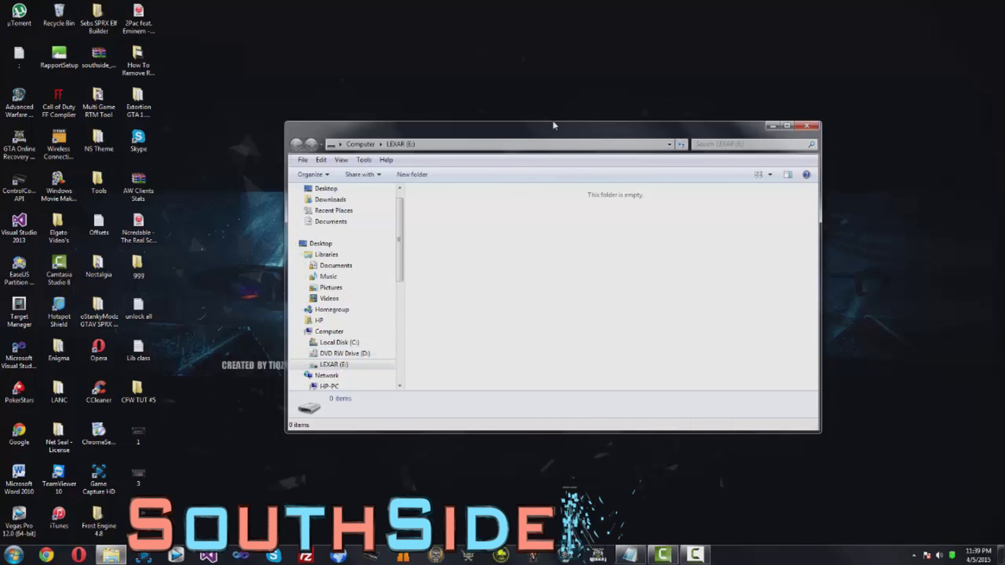
left_click_drag(554, 124, 574, 119)
double_click(137, 390)
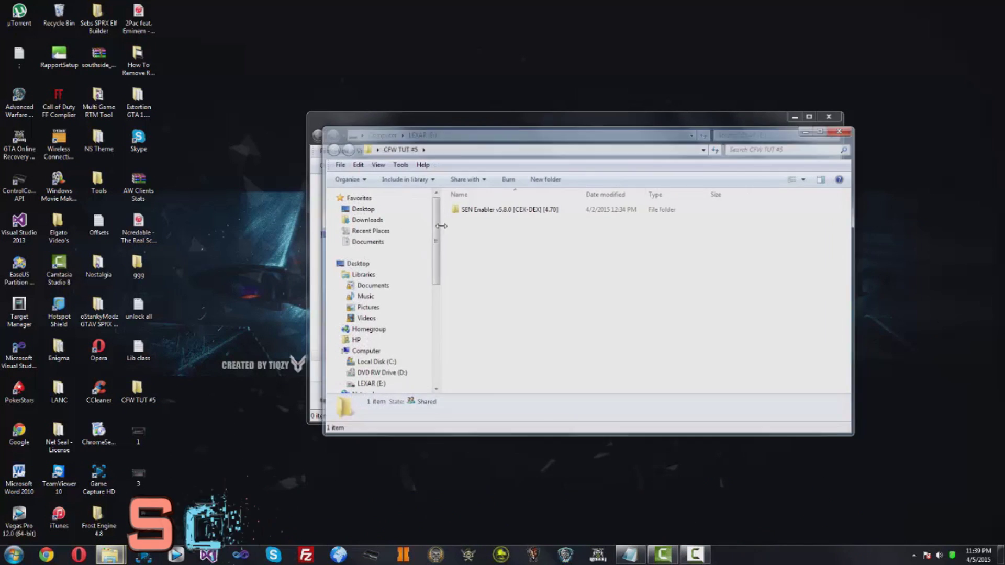
left_click_drag(534, 149, 255, 161)
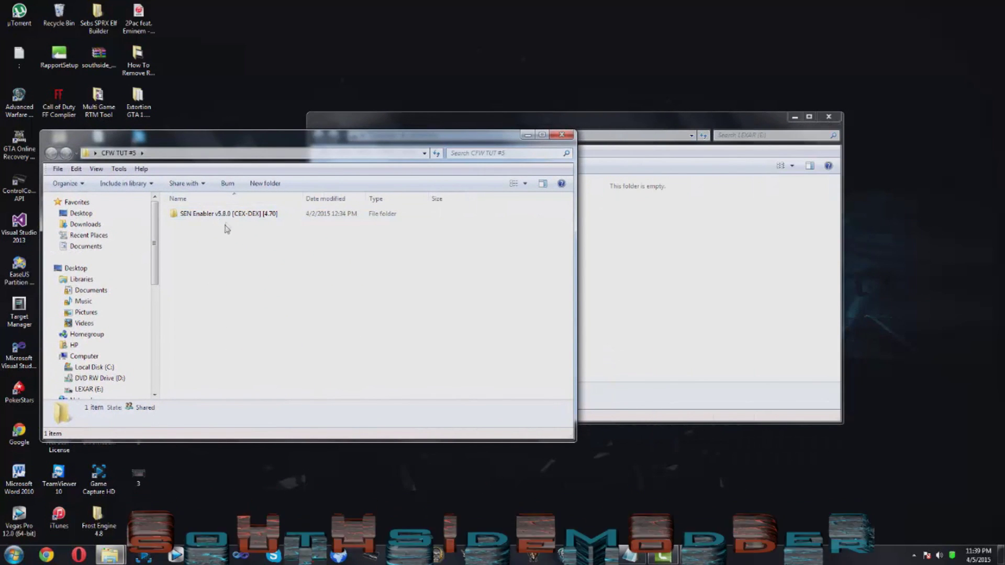
Copy SEN Enabler v5.8.0 [CEX-DEX] [4.70].pkg onto LEXAR (E:) and close both windows.
left_click(258, 215)
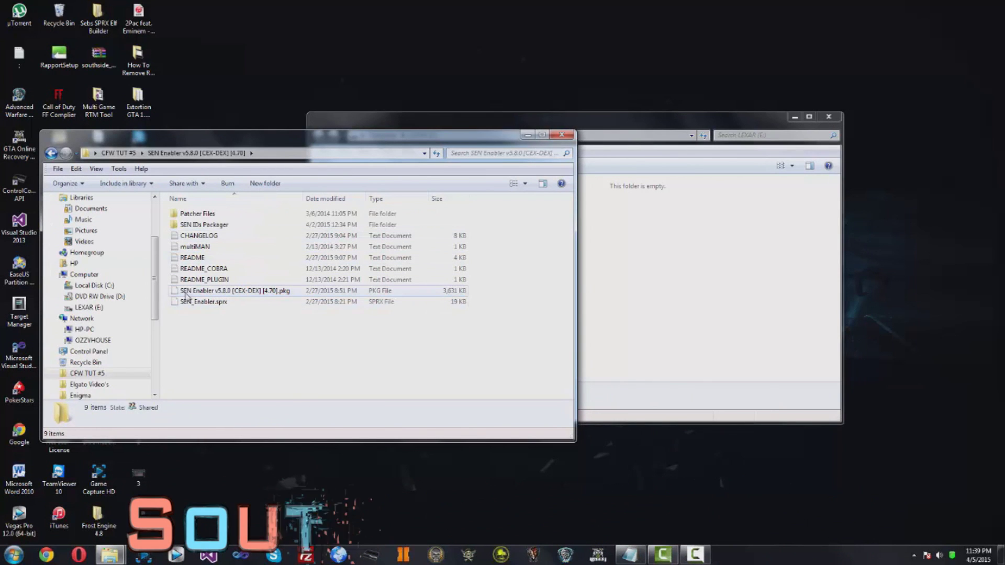
left_click_drag(187, 292, 741, 287)
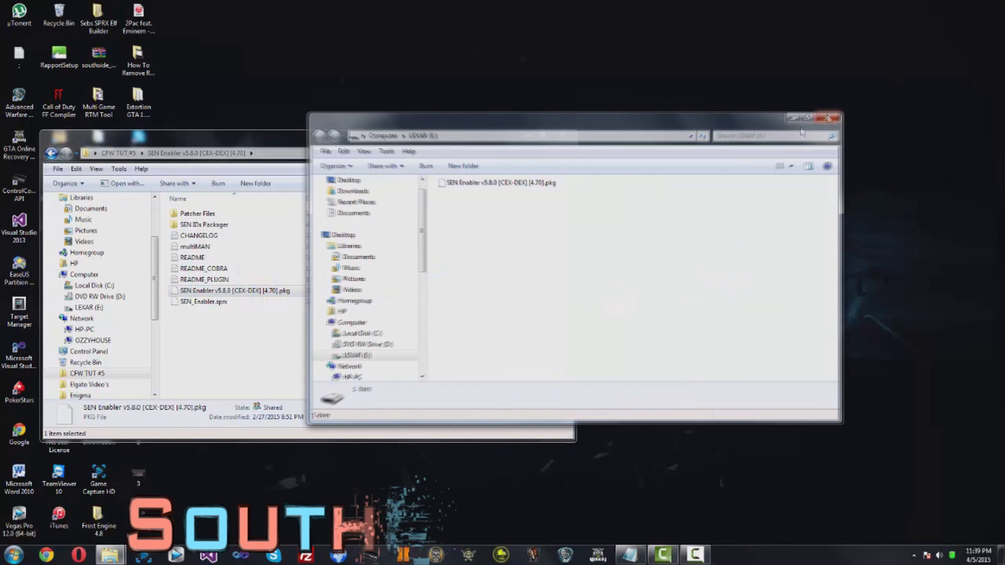
left_click(829, 117)
left_click(567, 135)
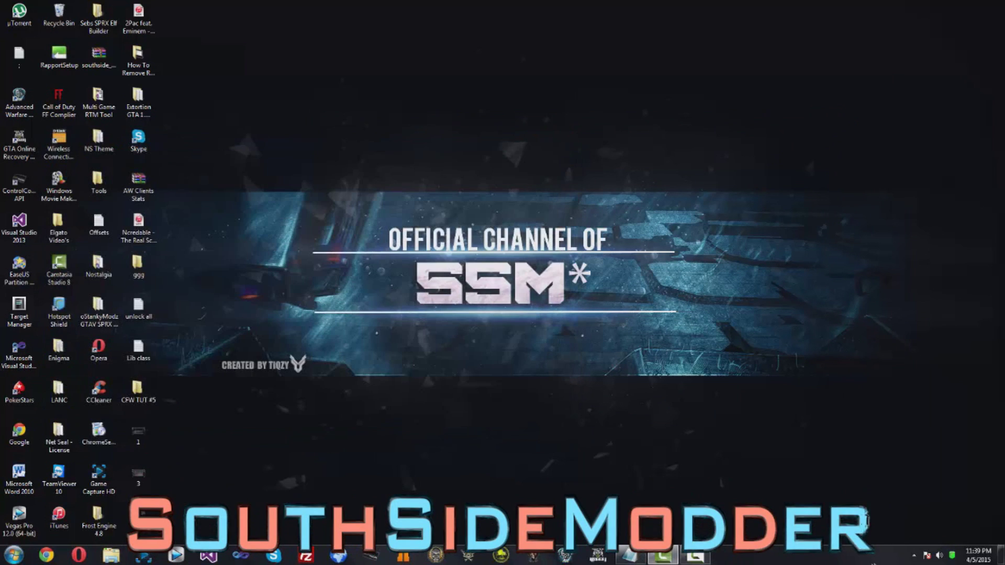
left_click(914, 555)
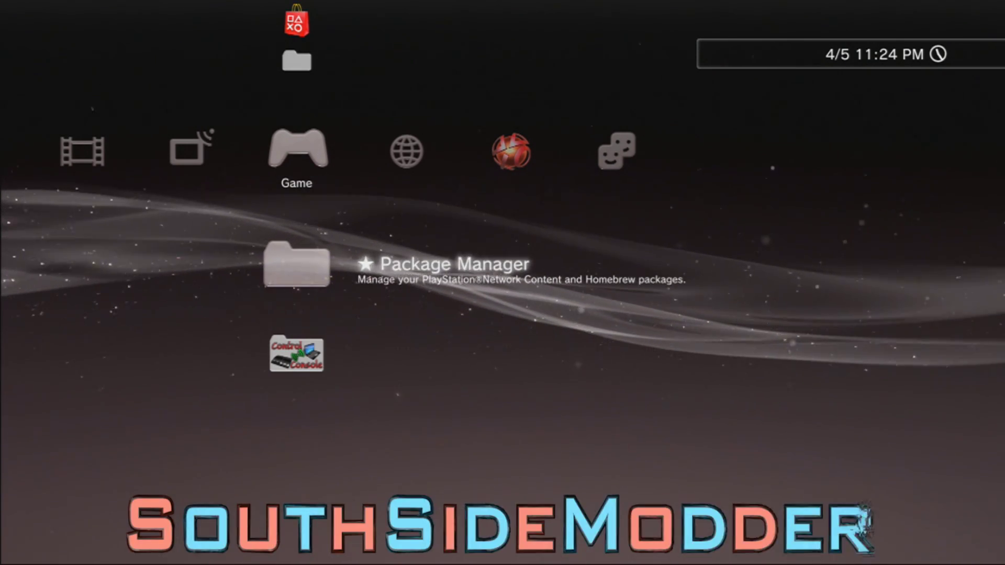
Install the SEN Enabler v5.8.0 package from Standard Package Location in Package Manager.
key("Return")
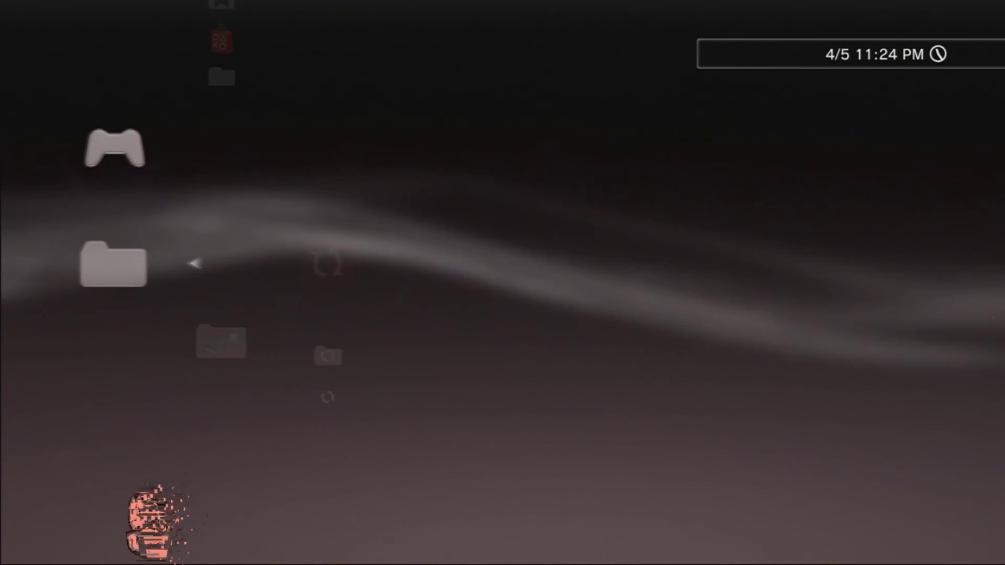
key("Return")
key("Down")
key("Down")
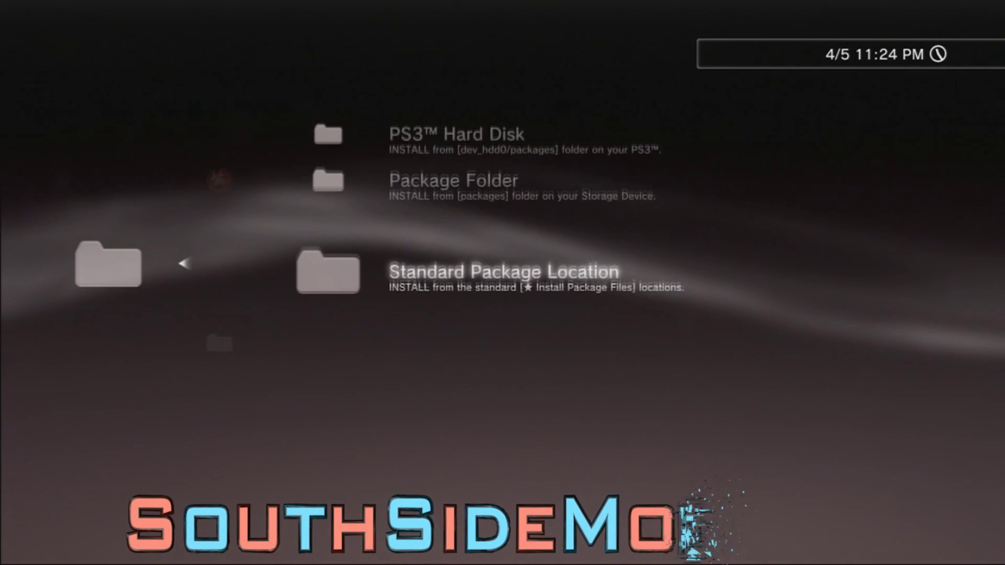
key("Return")
key("Return")
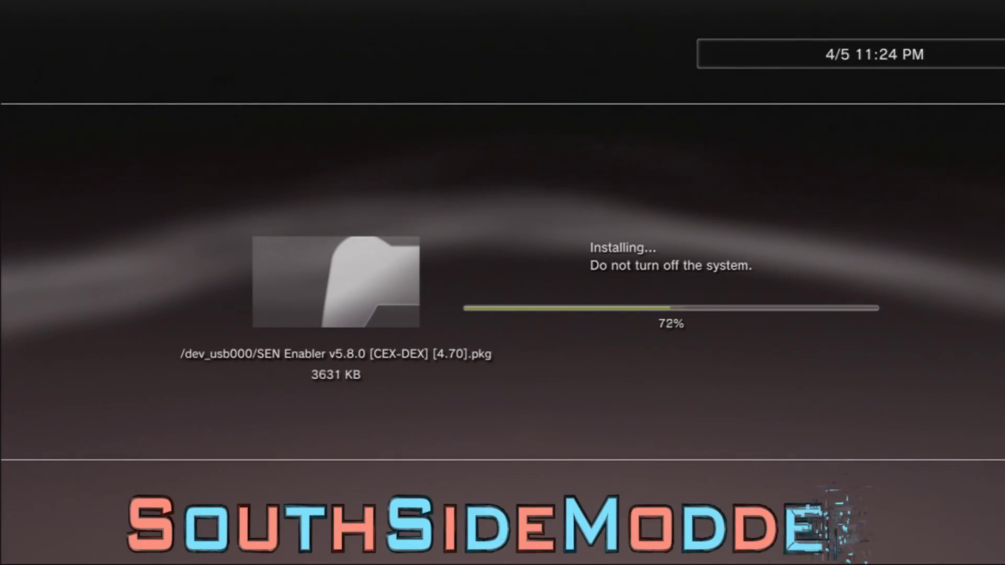
key("Escape")
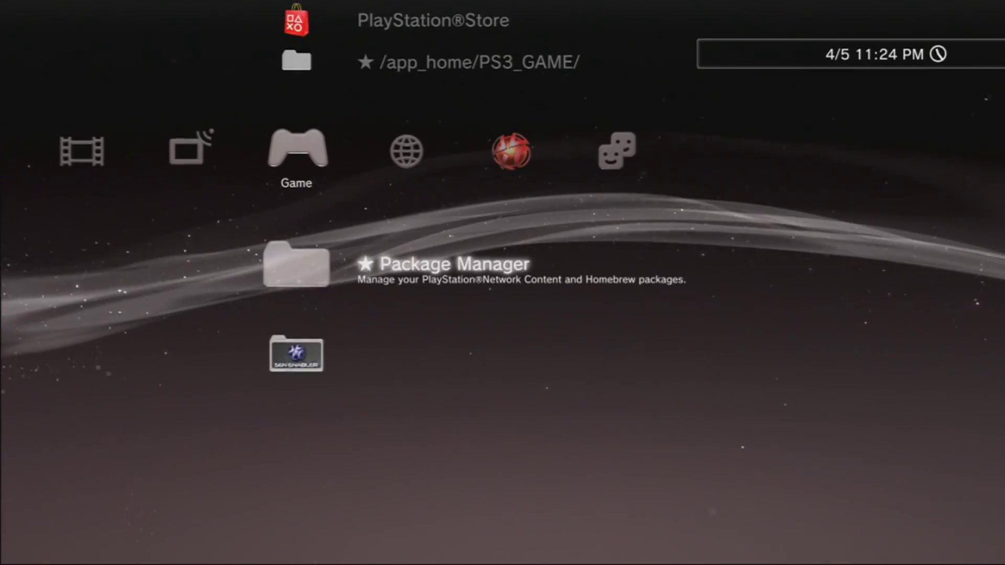
key("Down")
key("Return")
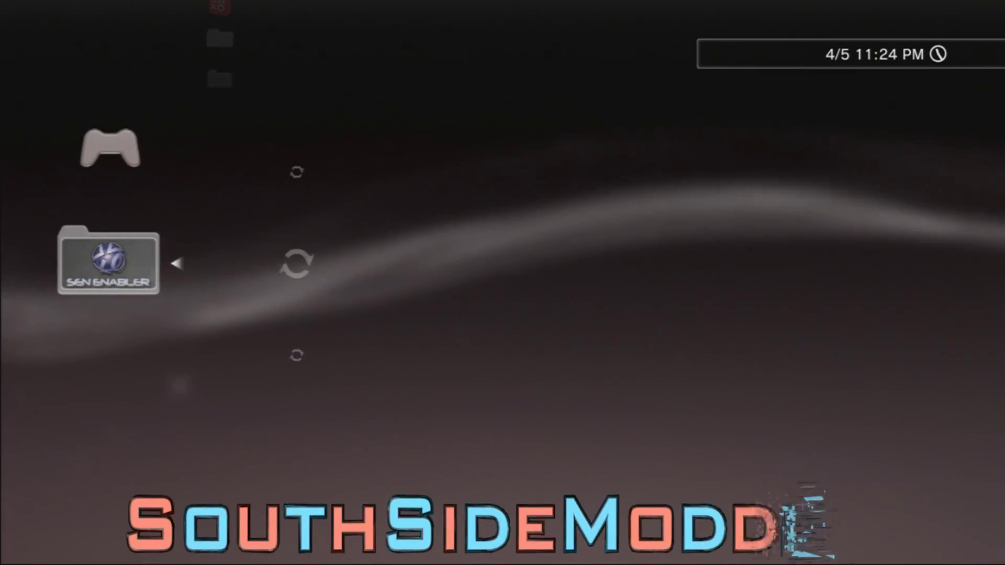
Bring up the Internet Connection choices under Settings > Network Settings.
key("Escape")
key("Left")
key("Left")
key("Left")
key("Left")
key("Left")
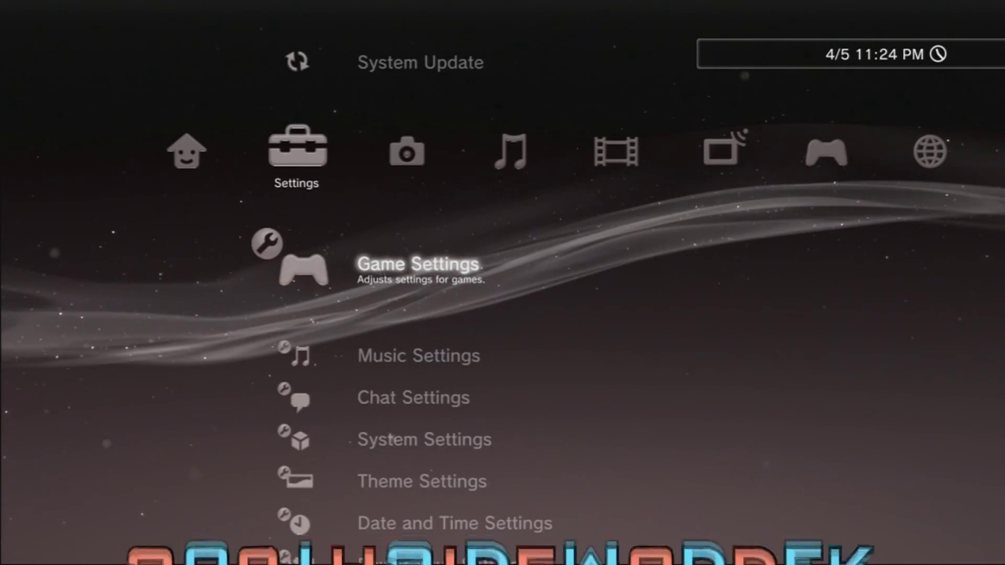
key("Down")
key("Down")
key("Down")
key("Down")
key("Down")
key("Down")
key("Down")
key("Down")
key("Down")
key("Down")
key("Down")
key("Down")
key("Down")
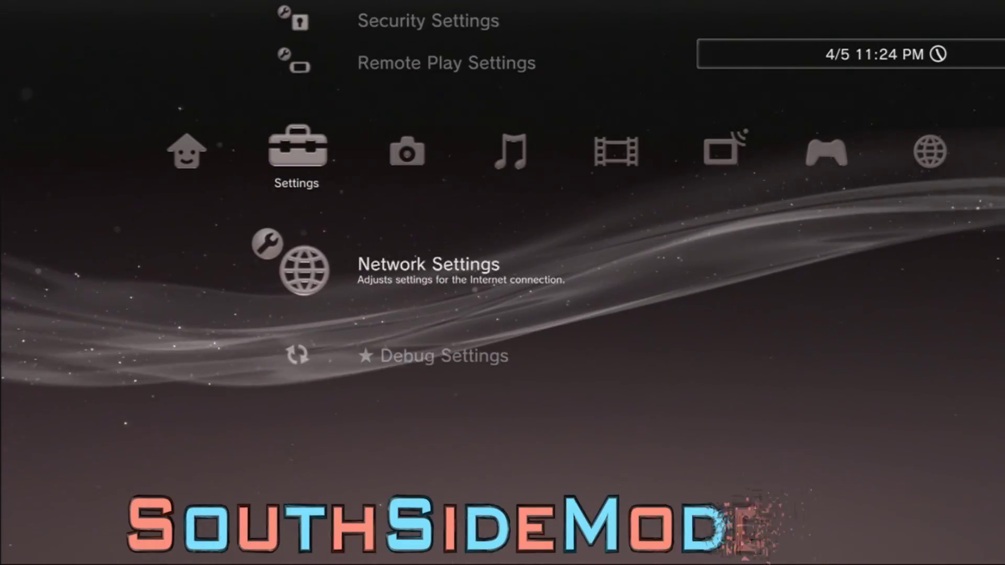
key("Return")
key("Return")
key("Up")
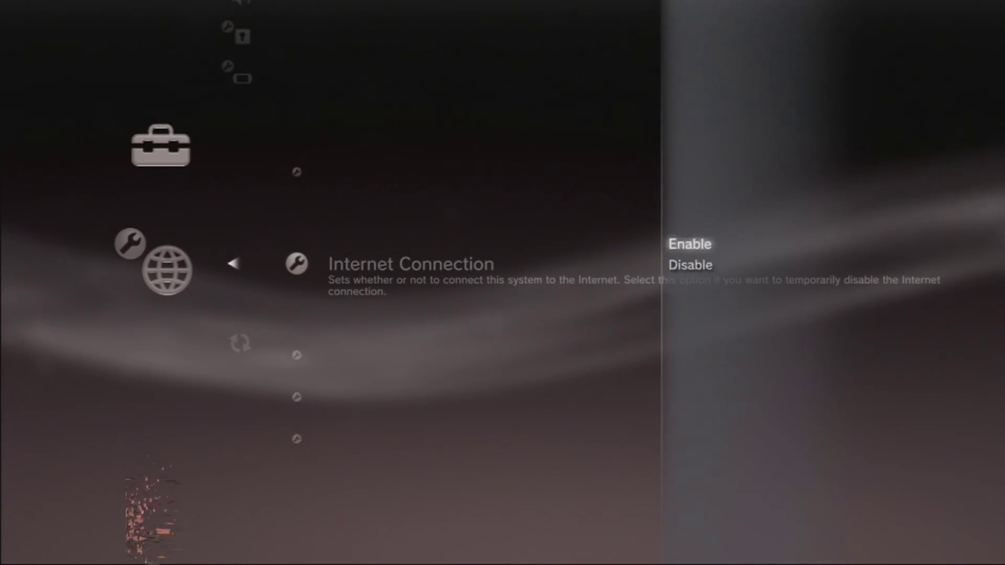
key("Escape")
key("Escape")
Start GT Academy 2013 (SEN Enabler 5.8.0) from the PlayStation®3 folder and dismiss the Improvements notes.
key("Right")
key("Right")
key("Right")
key("Right")
key("Right")
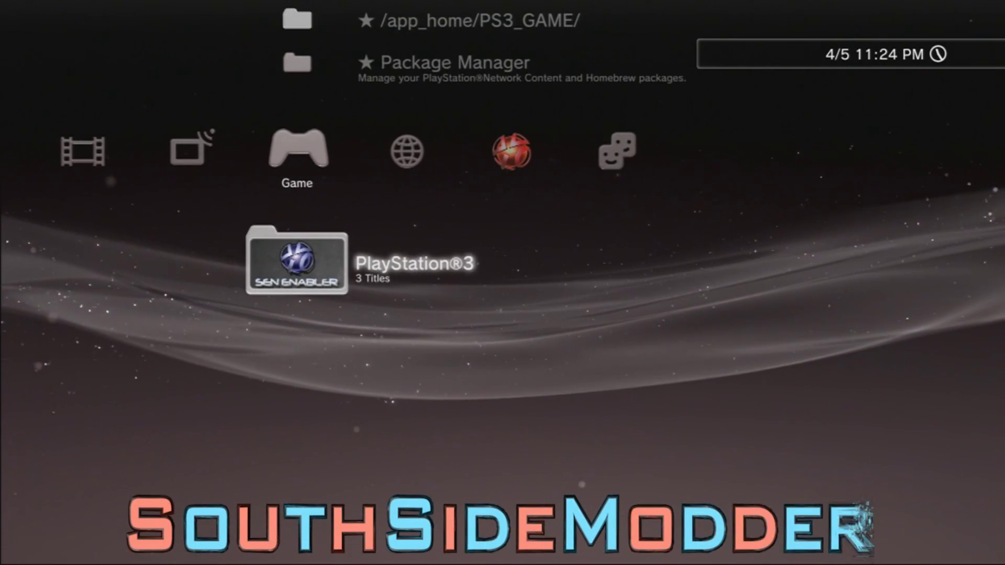
key("Return")
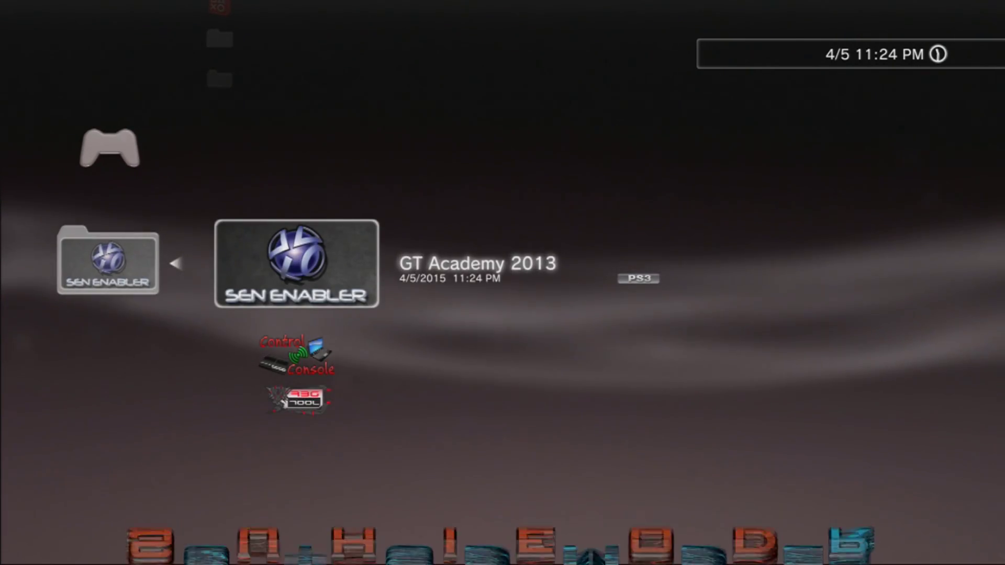
key("Return")
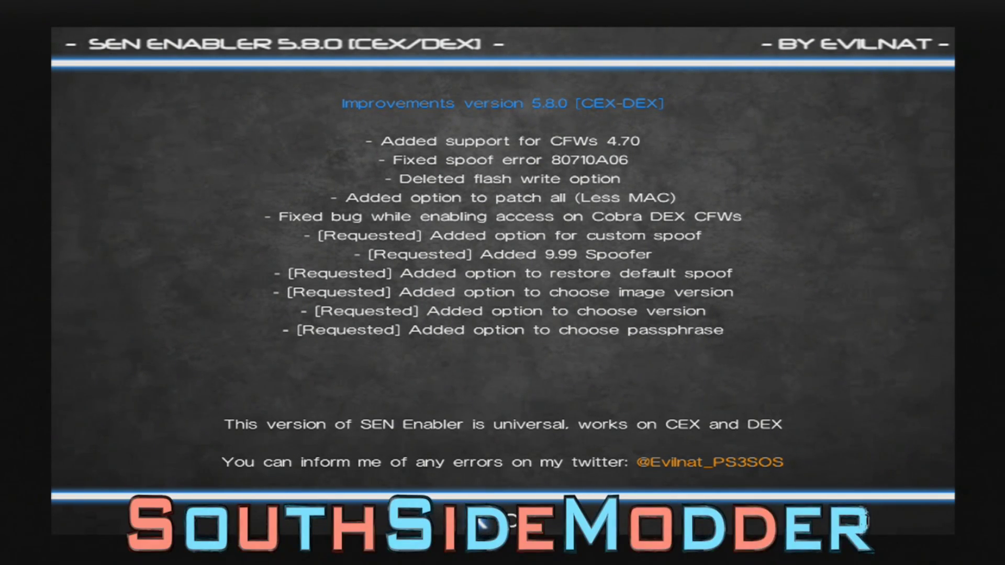
key("Return")
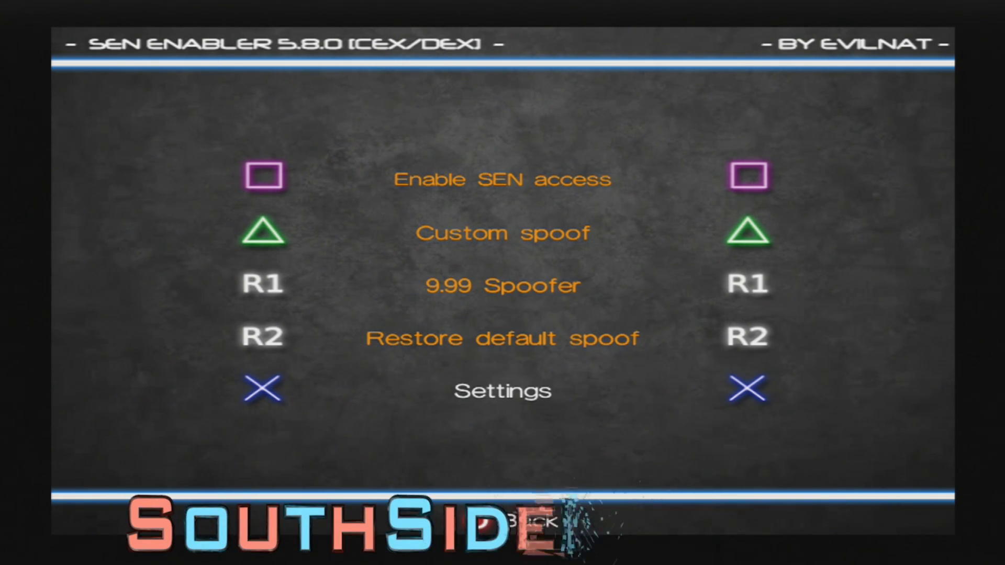
Choose 'Enable SEN access' in SEN Enabler and confirm with Yes.
key("Return")
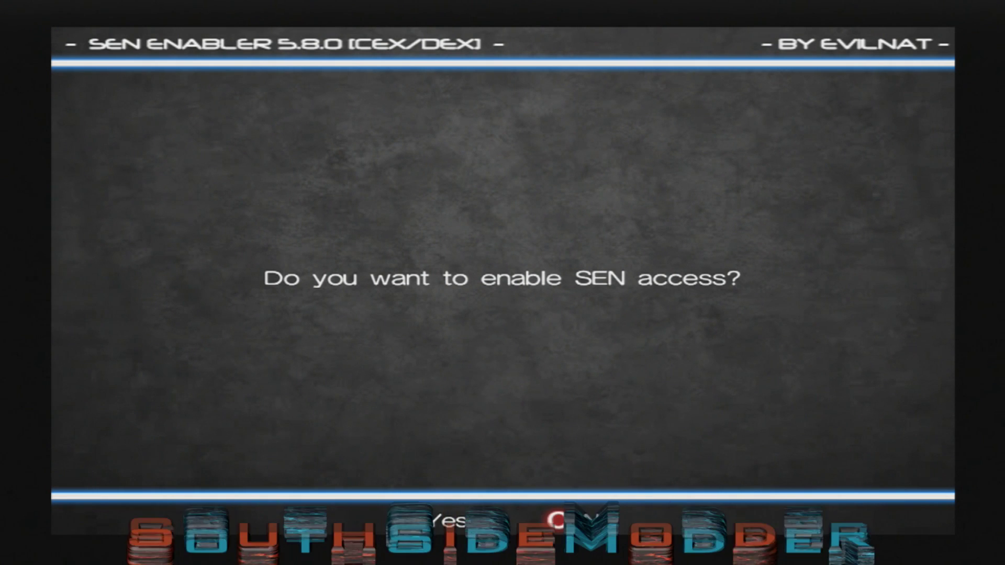
key("Return")
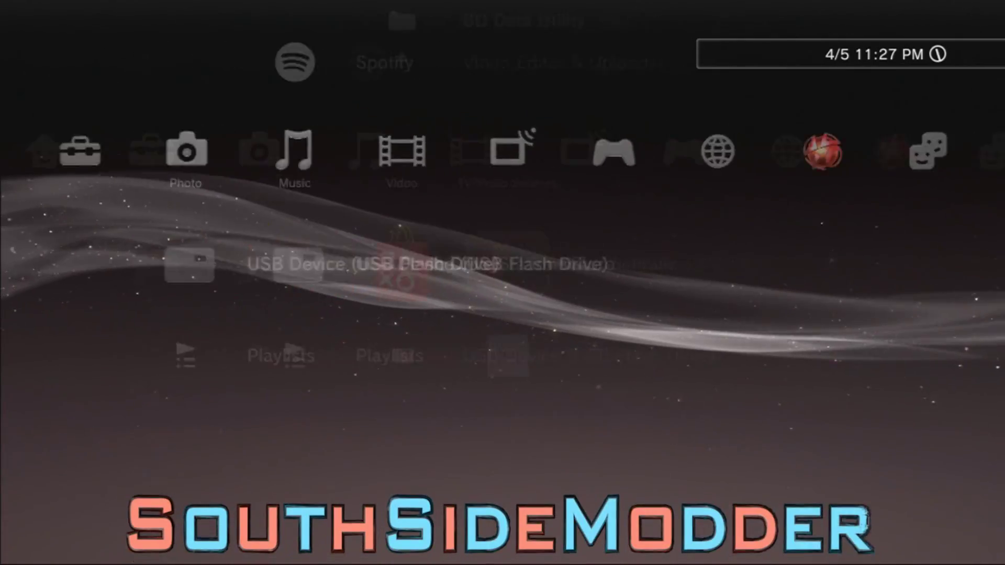
Set Network Settings > Internet Connection to Enable.
key("Down")
key("Down")
key("Down")
key("Down")
key("Down")
key("Down")
key("Down")
key("Down")
key("Down")
key("Down")
key("Down")
key("Down")
key("Down")
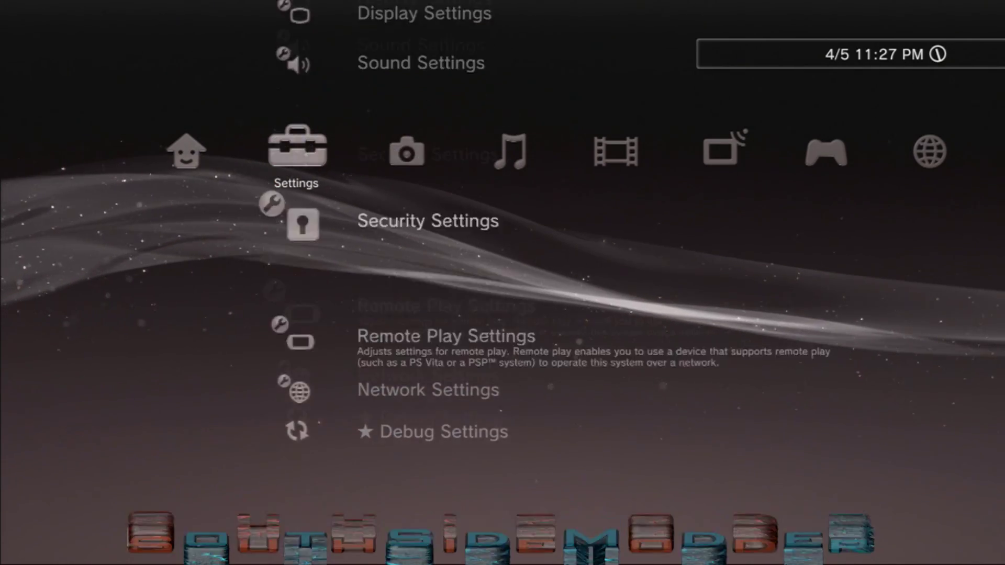
key("Return")
key("Up")
key("Return")
key("Up")
key("Return")
key("Escape")
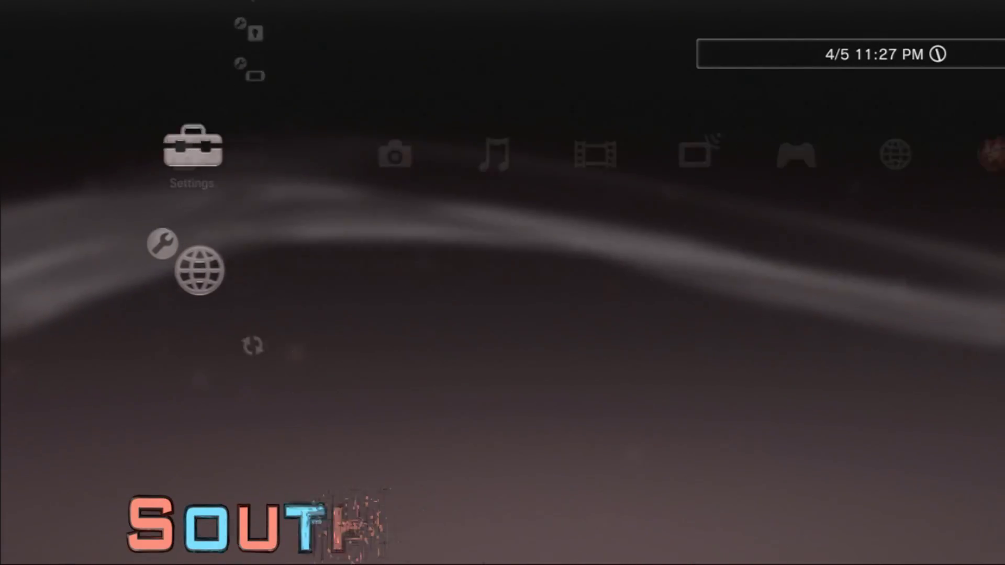
Confirm System Information shows system software 4.70, then sign in to PlayStation Network.
key("Up")
key("Up")
key("Up")
key("Up")
key("Up")
key("Up")
key("Up")
key("Up")
key("Up")
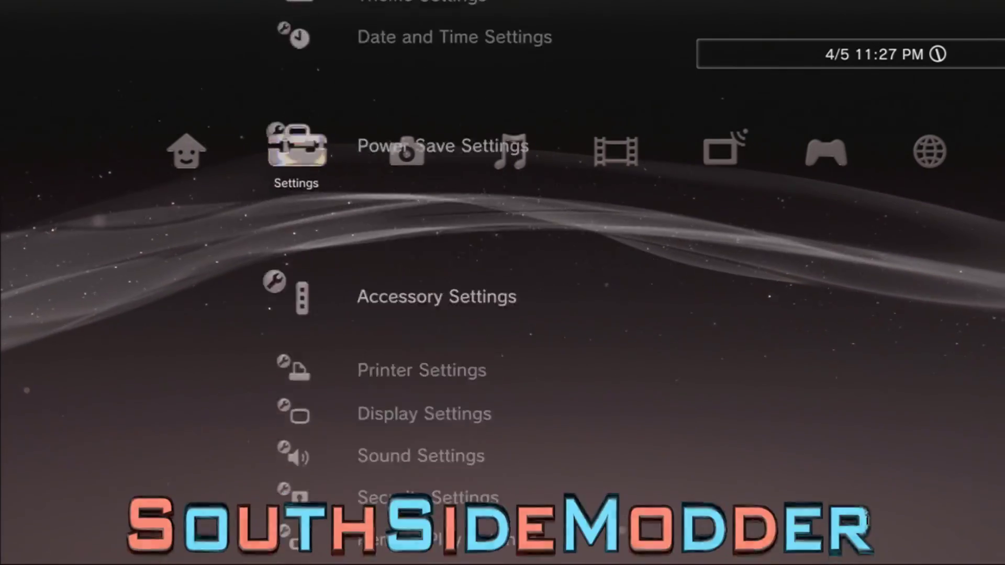
key("Up")
key("Return")
key("Down")
key("Down")
key("Down")
key("Down")
key("Down")
key("Down")
key("Down")
key("Down")
key("Down")
key("Down")
key("Down")
key("Down")
key("Down")
key("Down")
key("Down")
key("Down")
key("Down")
key("Down")
key("Down")
key("Down")
key("Down")
key("Up")
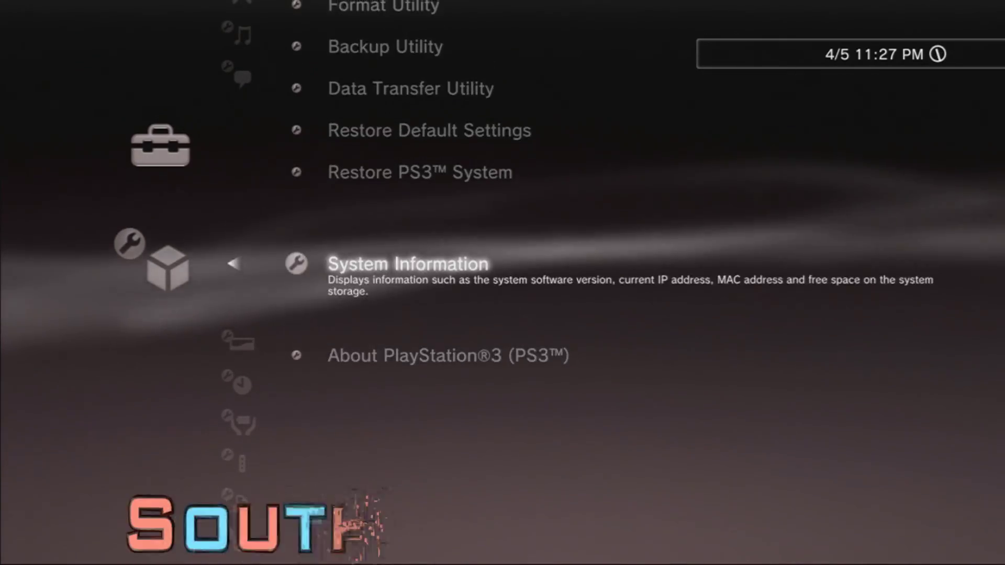
key("Return")
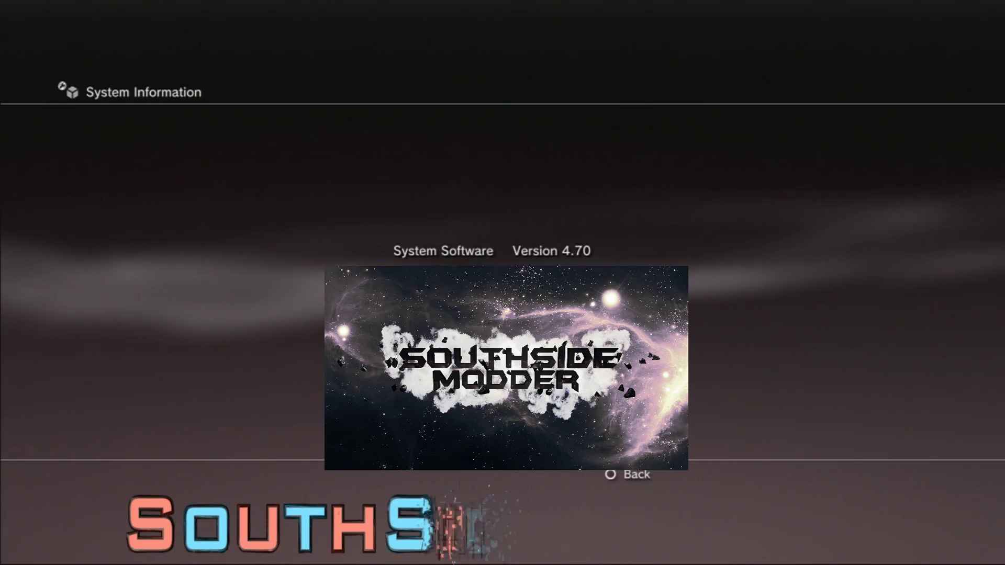
key("Escape")
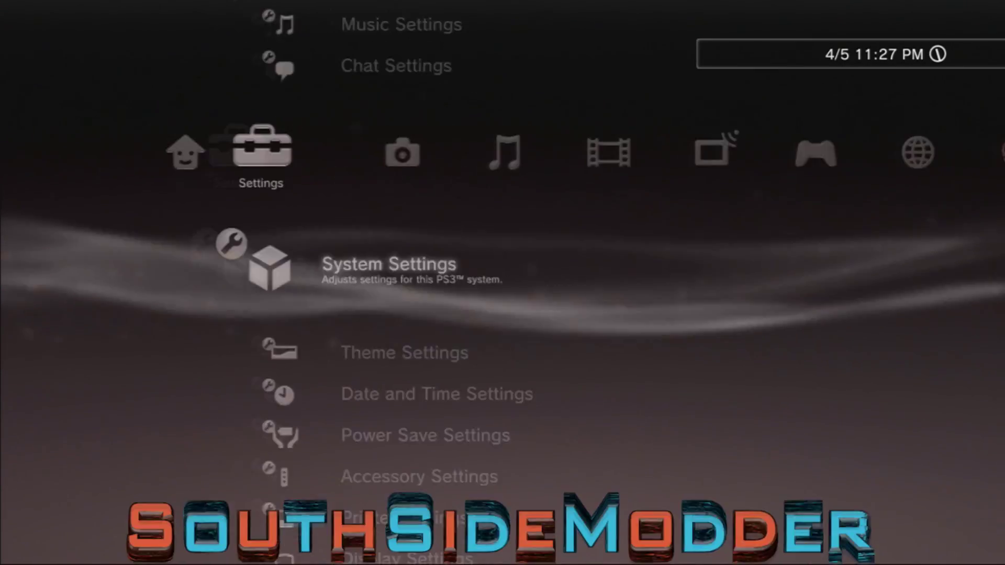
key("Right")
key("Right")
key("Right")
key("Right")
key("Right")
key("Right")
key("Right")
key("Return")
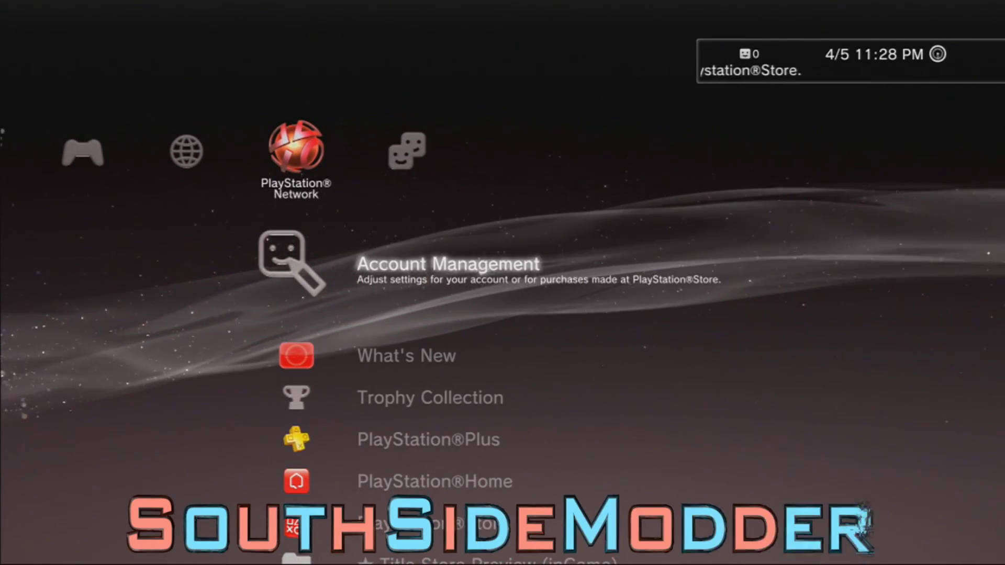
Browse the Friends list and its online friend entry.
key("Right")
key("Down")
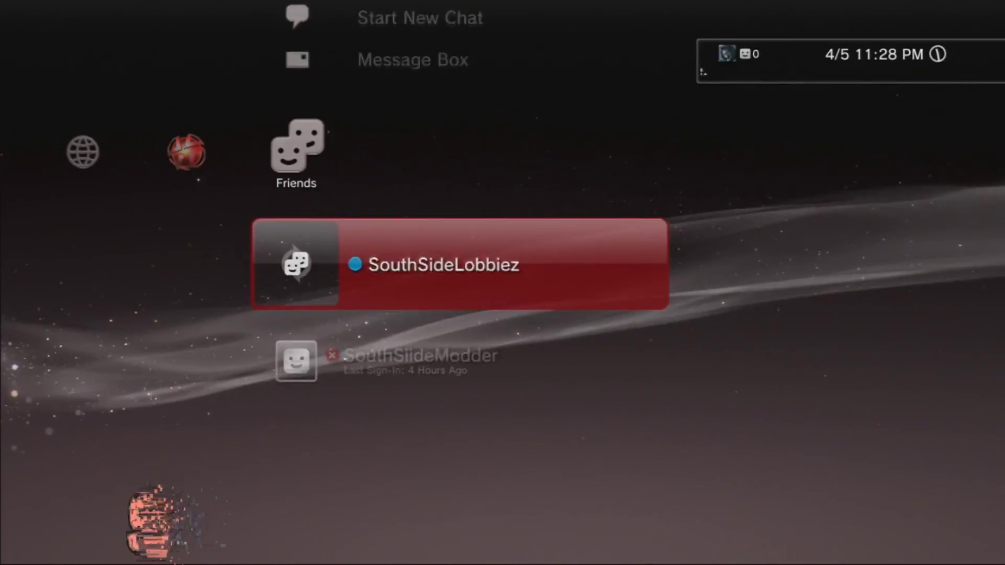
key("Left")
key("Right")
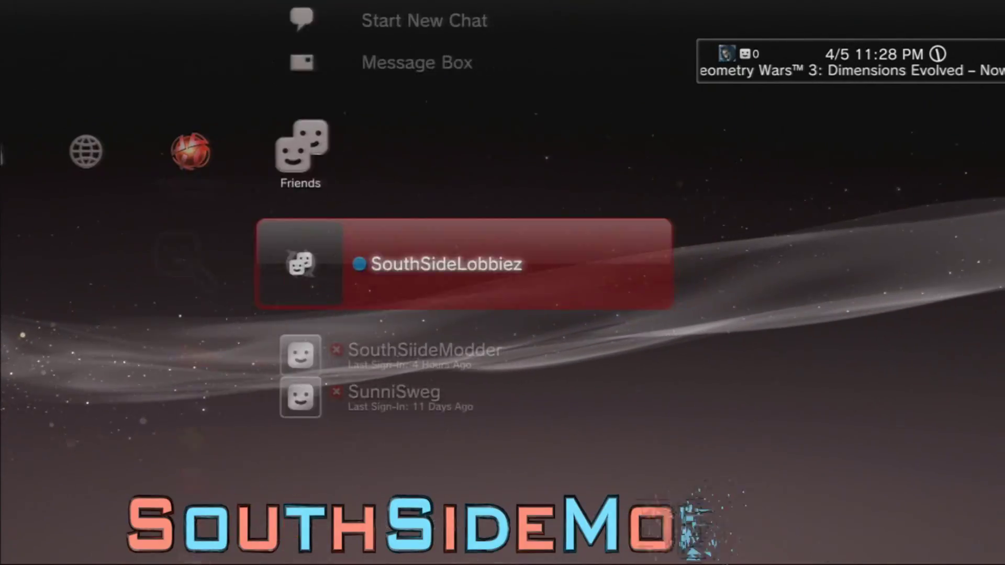
key("Up")
key("Left")
key("Right")
key("Down")
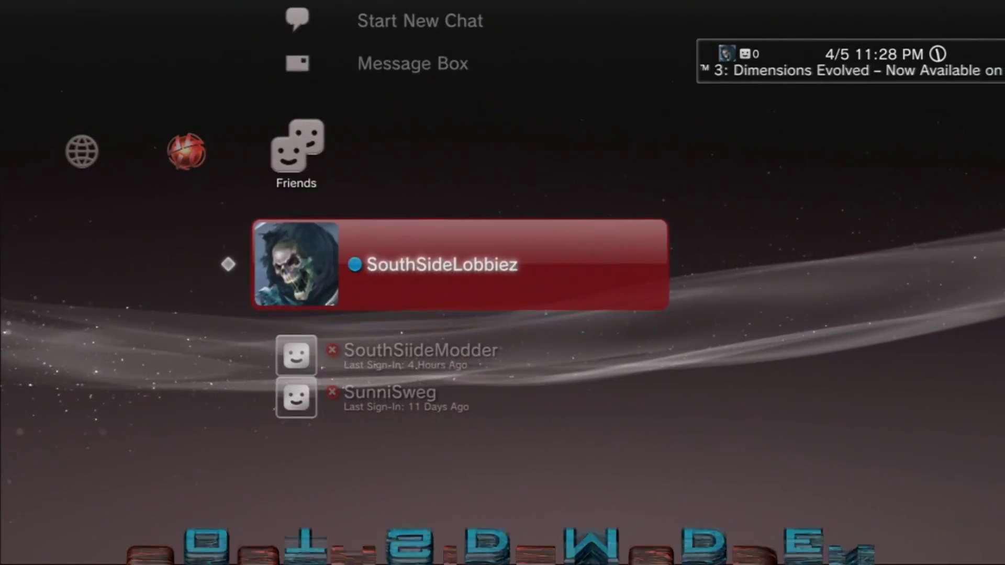
key("Up")
key("Left")
Set Internet Connection to Disable, then open the PlayStation®3 game folder.
key("Left")
key("Left")
key("Down")
key("Down")
key("Left")
key("Left")
key("Left")
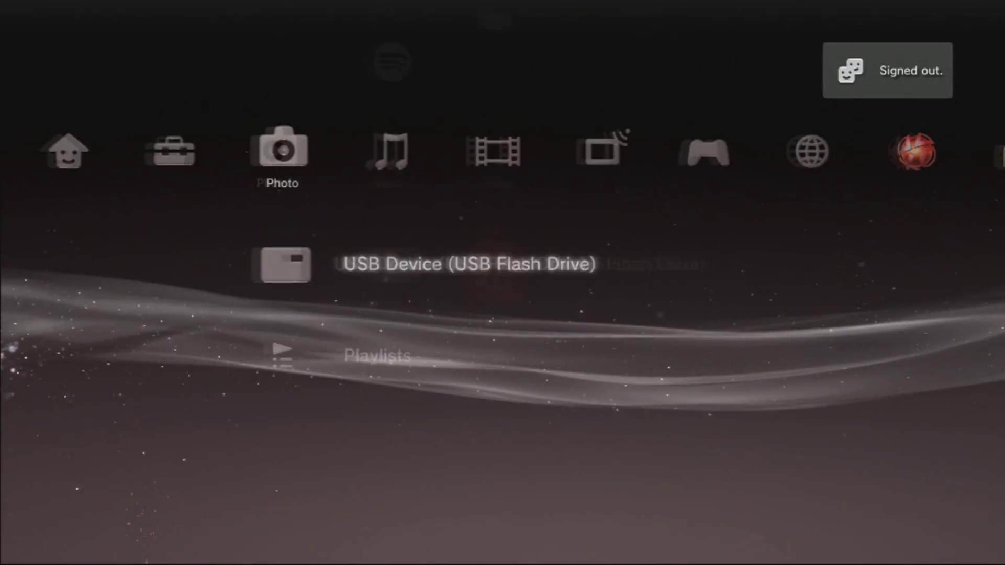
key("Left")
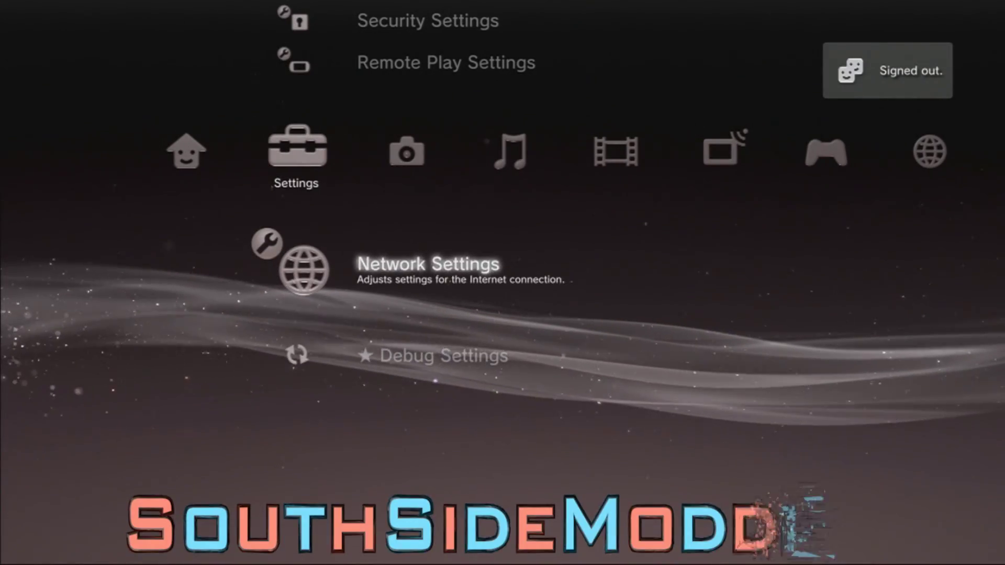
key("Return")
key("Return")
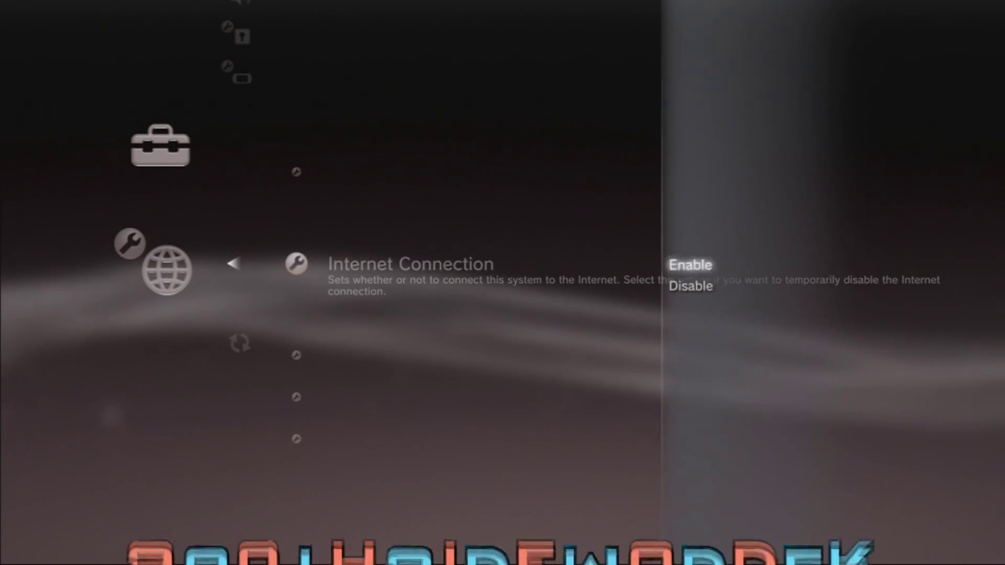
key("Down")
key("Return")
key("Escape")
key("Right")
key("Right")
key("Right")
key("Right")
key("Right")
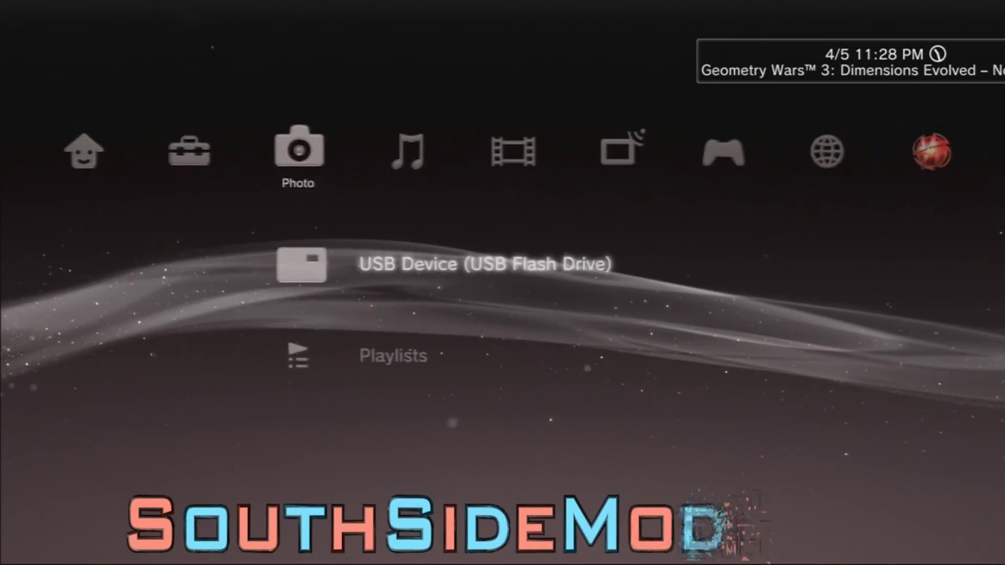
key("Return")
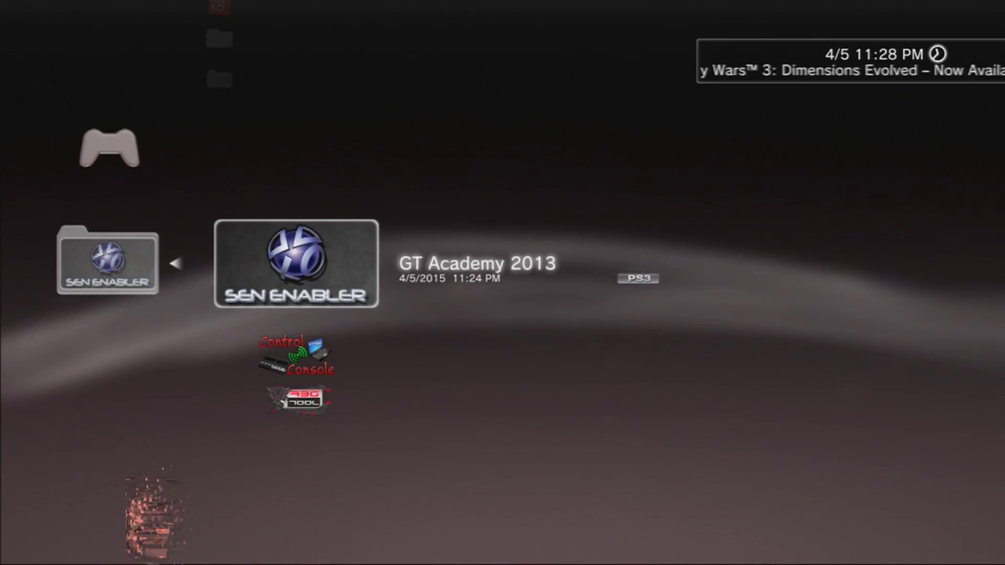
Launch GT Academy 2013 (SEN Enabler) again to disable PSN/SEN access.
key("Return")
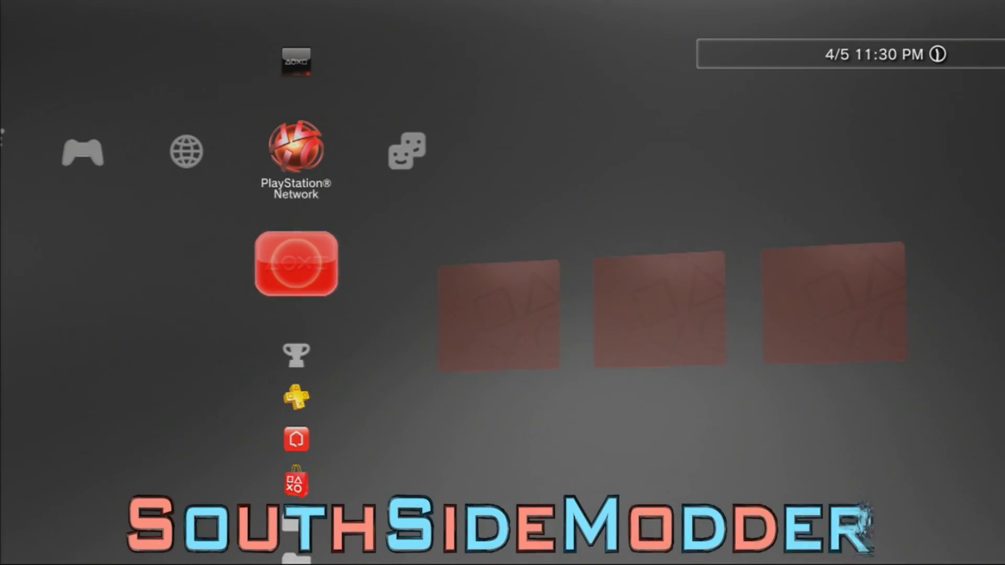
Open System Settings > System Information, confirm version 4.46, and back out.
key("Left")
key("Left")
key("Left")
key("Left")
key("Left")
key("Left")
key("Left")
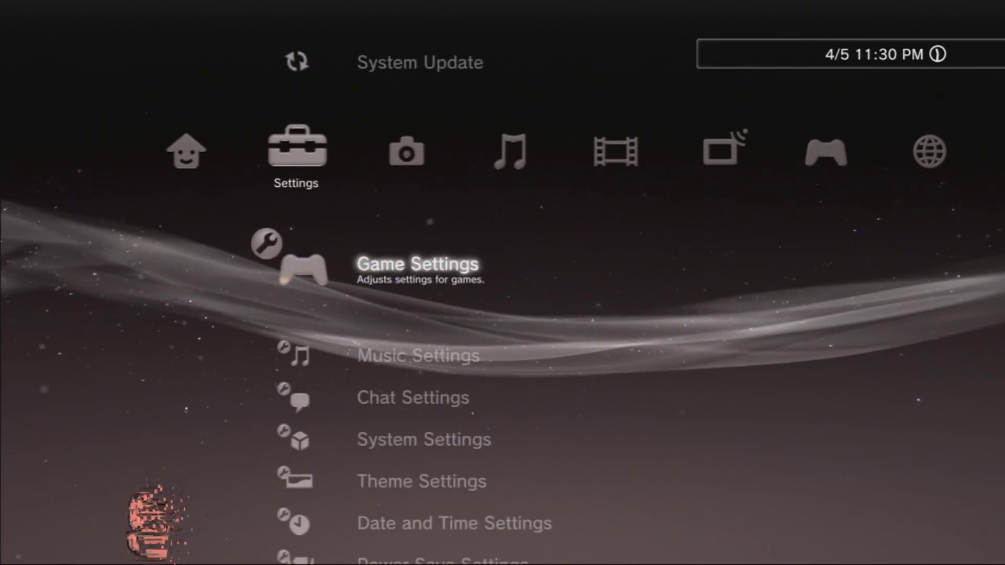
key("Down")
key("Down")
key("Down")
key("Return")
key("Down")
key("Down")
key("Down")
key("Down")
key("Down")
key("Down")
key("Down")
key("Down")
key("Down")
key("Down")
key("Down")
key("Down")
key("Down")
key("Down")
key("Down")
key("Down")
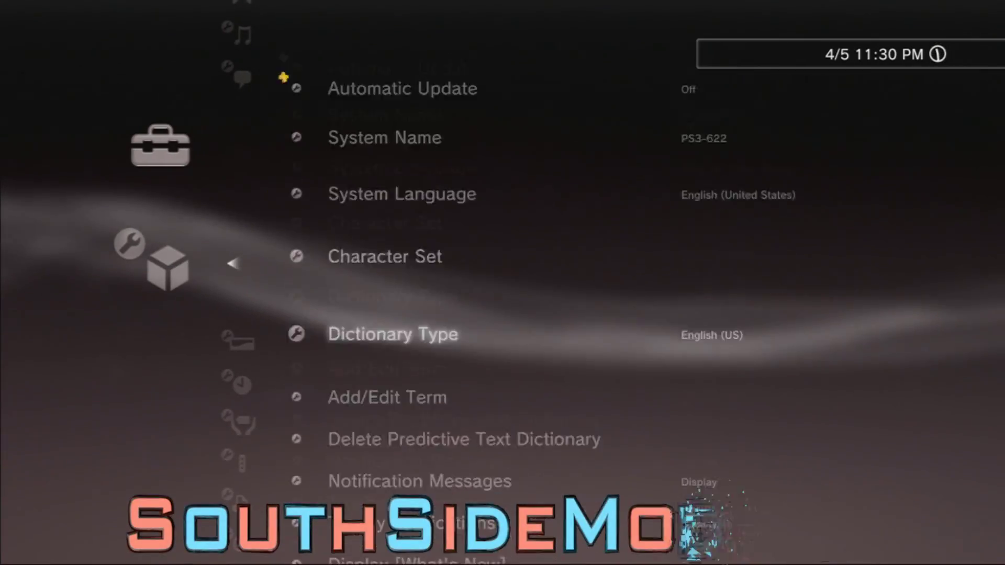
key("Down")
key("Down")
key("Down")
key("Down")
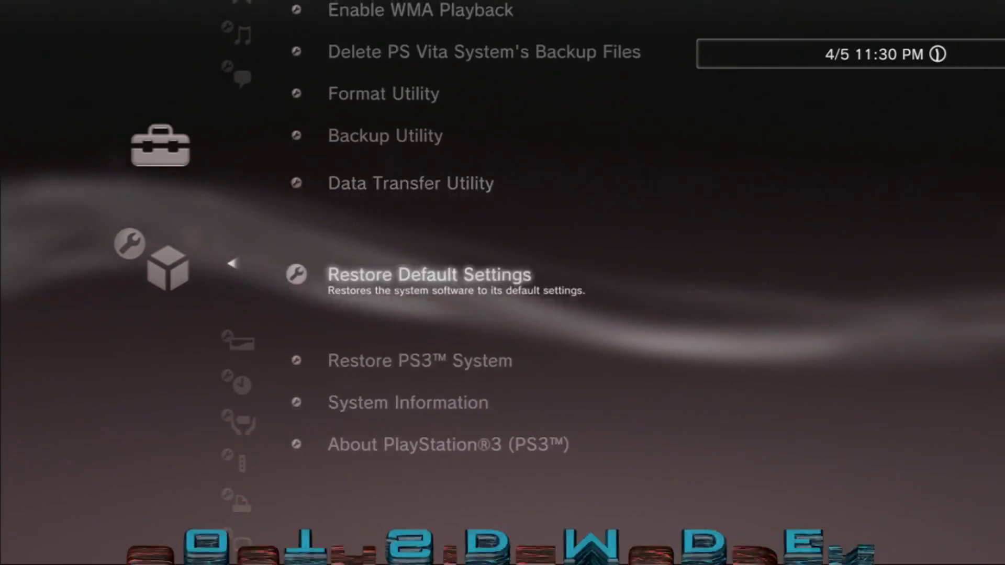
key("Return")
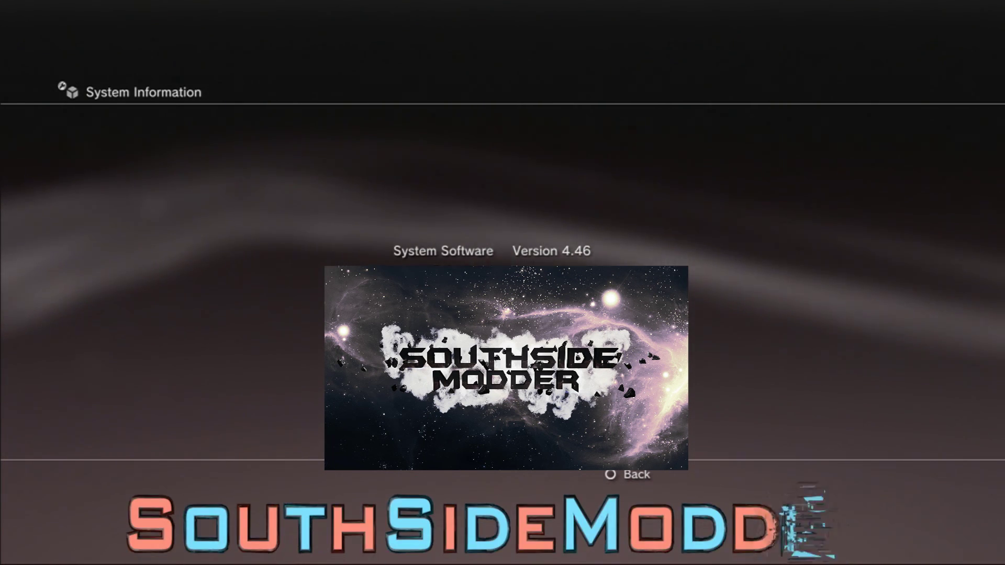
key("Escape")
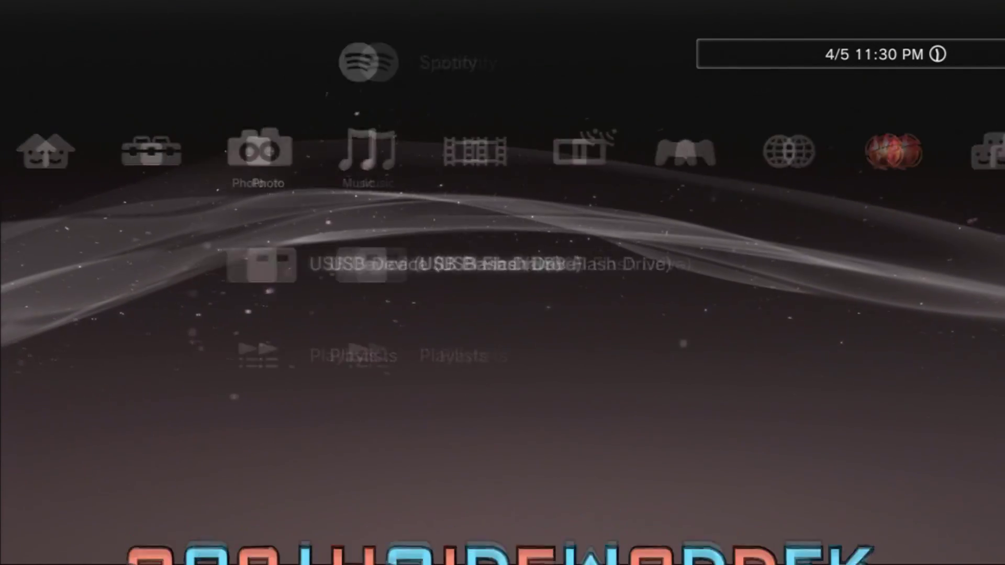